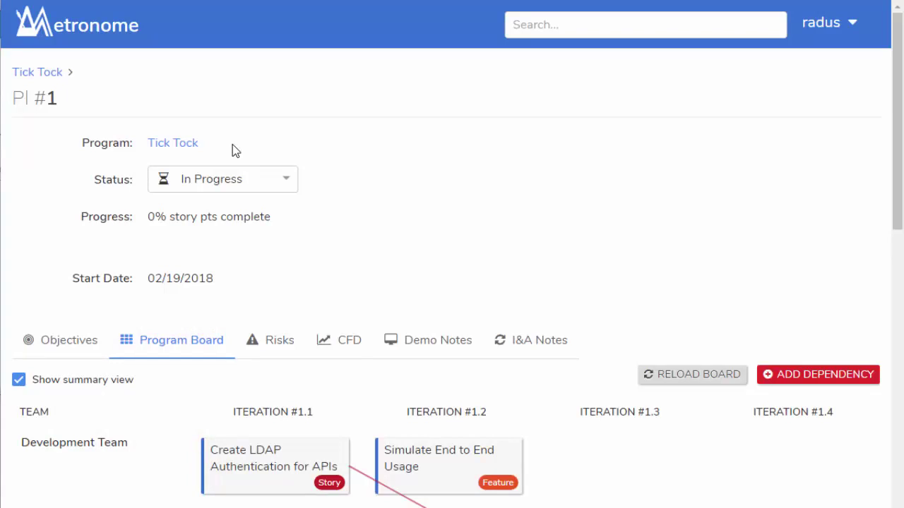
Step: Show the program board per feature, filtered to the Development Team, with iteration loads 12/20 and 8/15
scroll(233, 146, "down", 2)
scroll(232, 146, "down", 1)
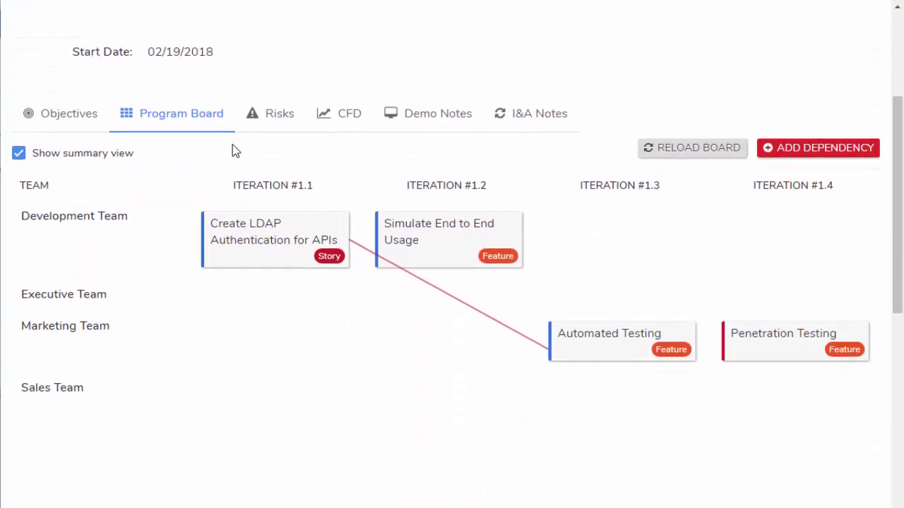
scroll(232, 146, "down", 1)
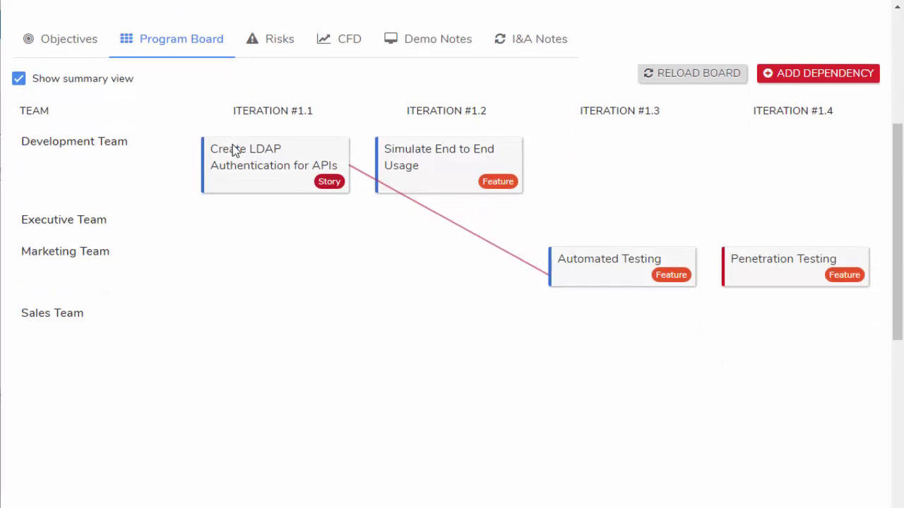
left_click(54, 82)
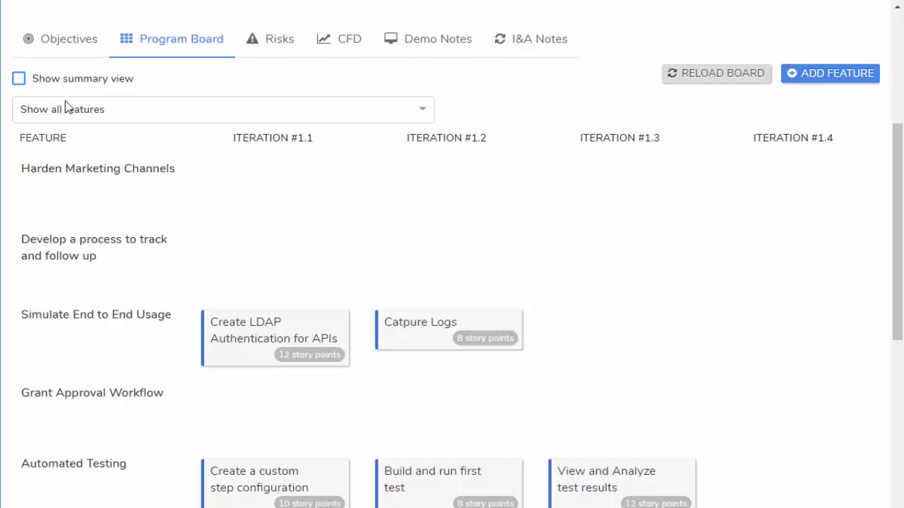
left_click(70, 113)
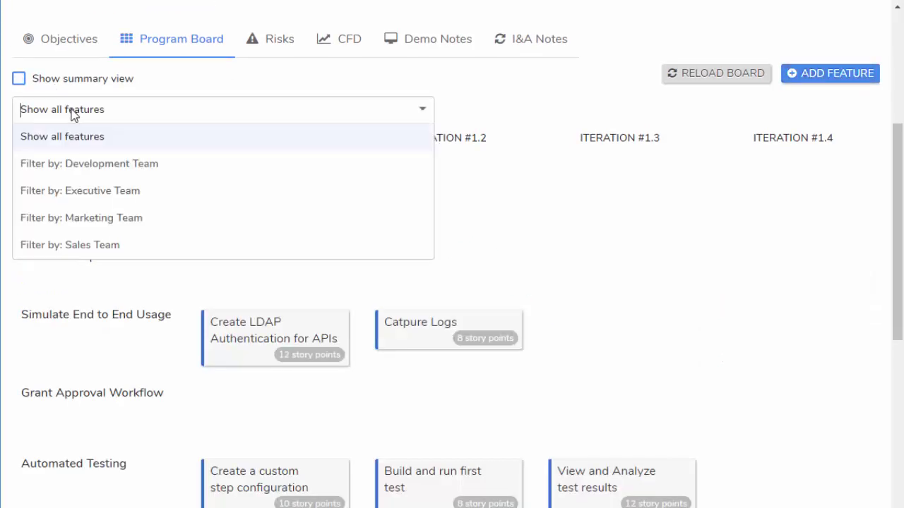
left_click(84, 169)
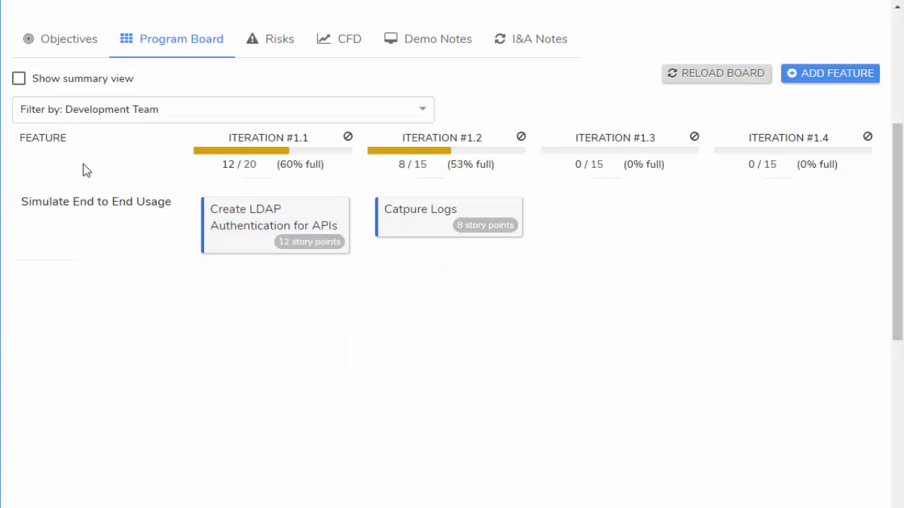
left_click(802, 82)
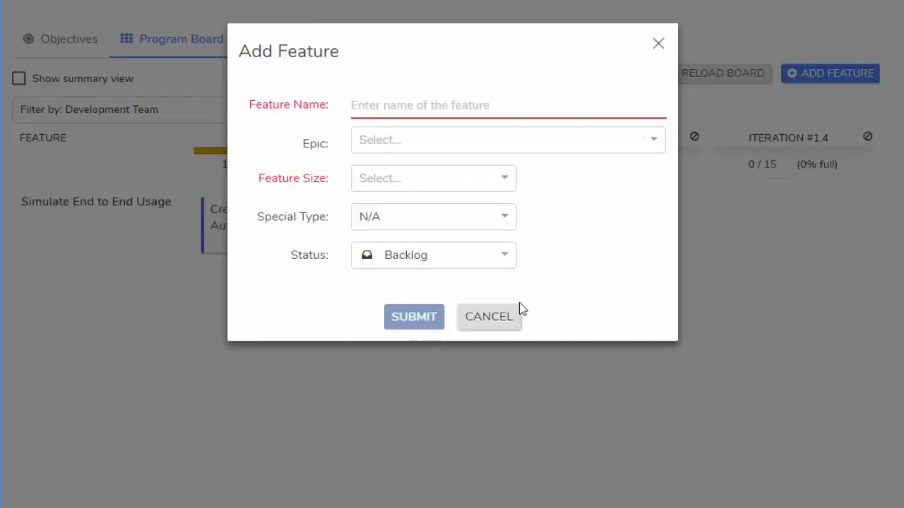
left_click(502, 321)
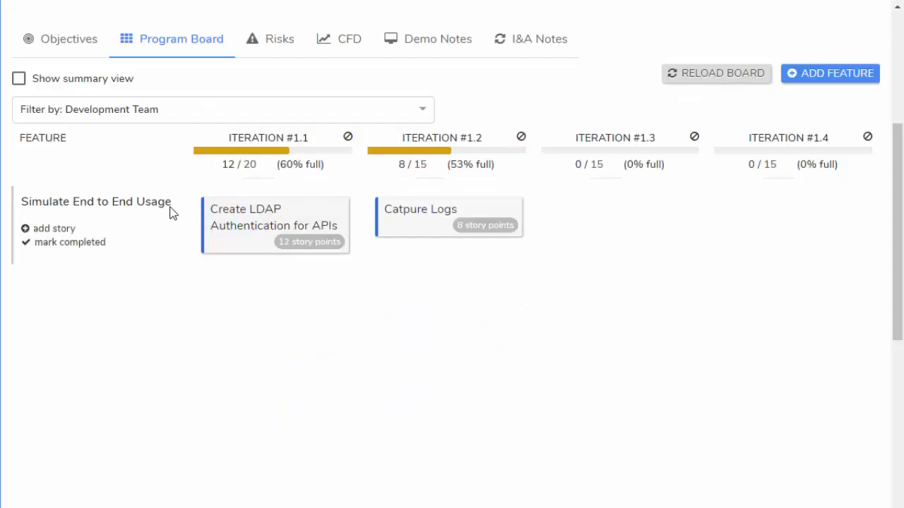
left_click(70, 231)
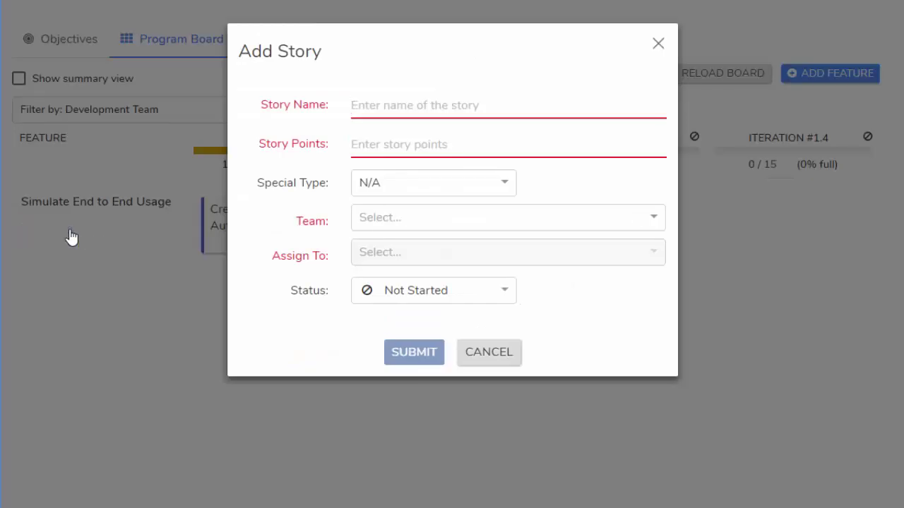
left_click(496, 362)
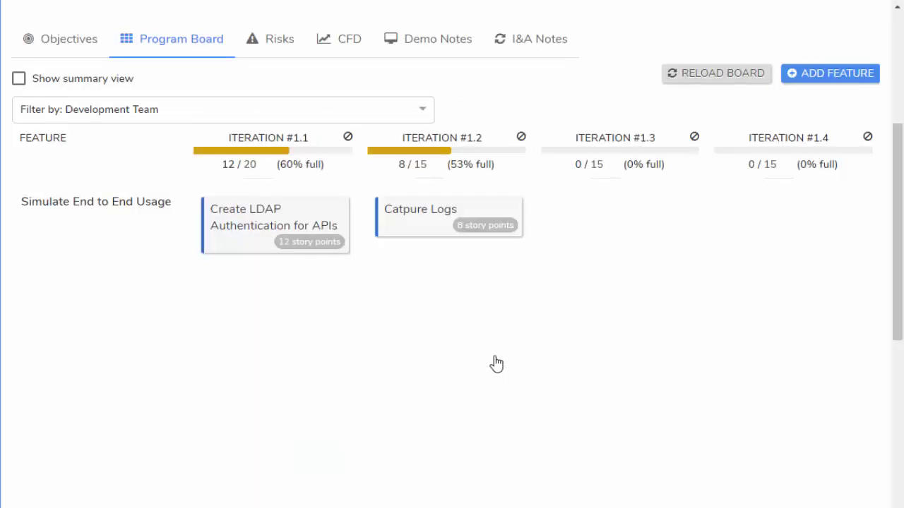
Step: Turn on summary view and inspect, then cancel, the LDAP story's dependency on Automated Testing
left_click(88, 82)
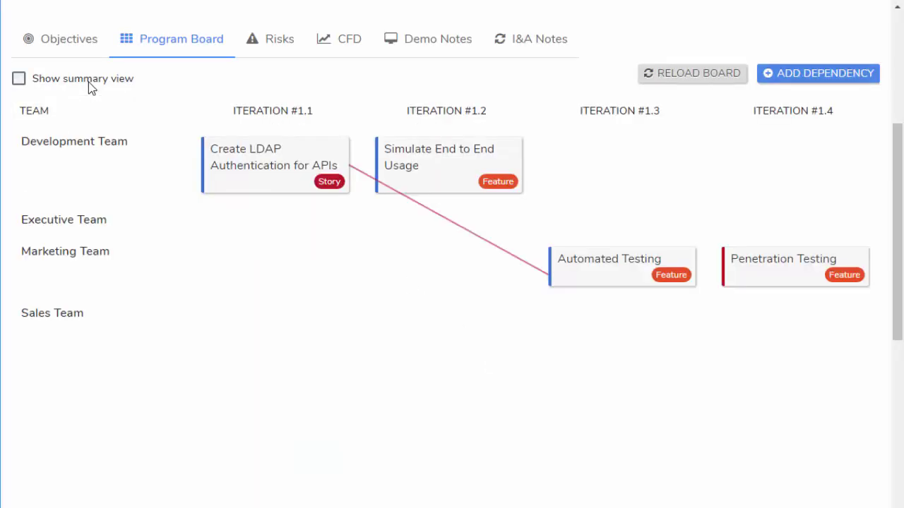
left_click(461, 232)
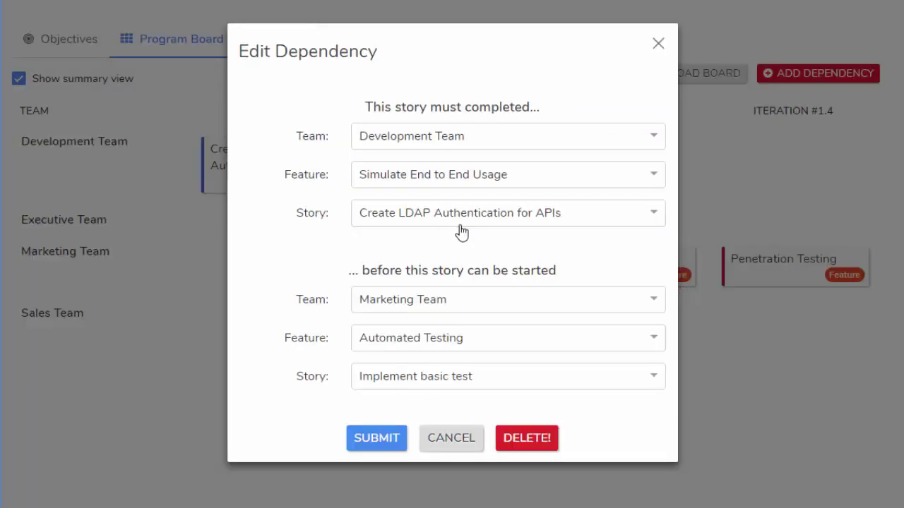
left_click(452, 438)
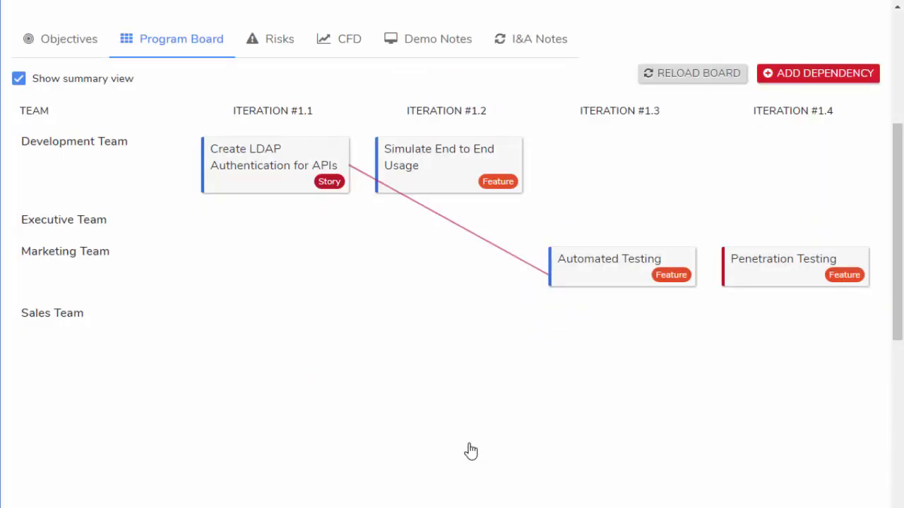
Step: Leave summary view and set iteration 1.1's Development Team capacity to 10 points
left_click(96, 80)
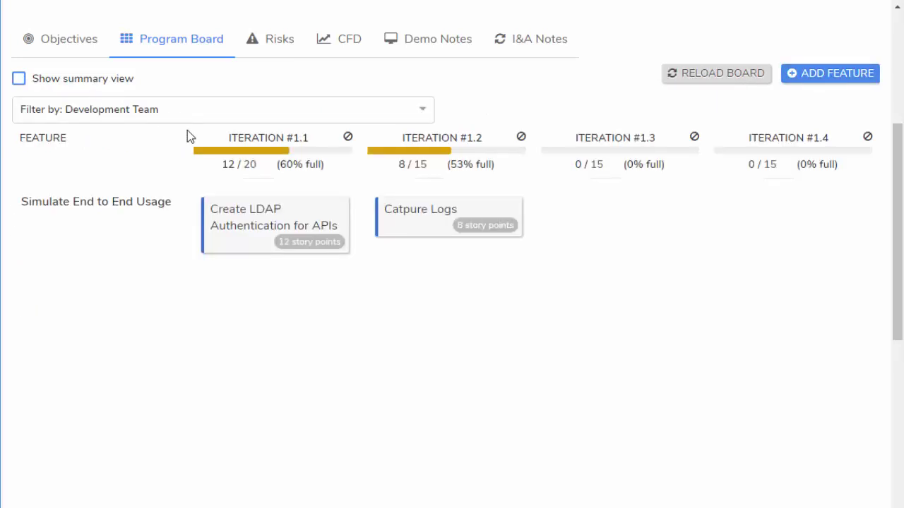
left_click(268, 165)
key("BackSpace")
key("BackSpace")
type("10")
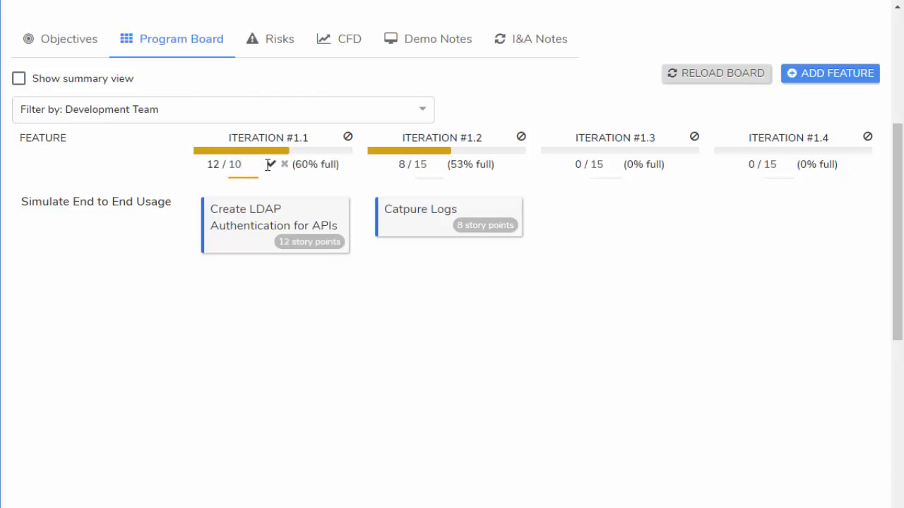
left_click(269, 166)
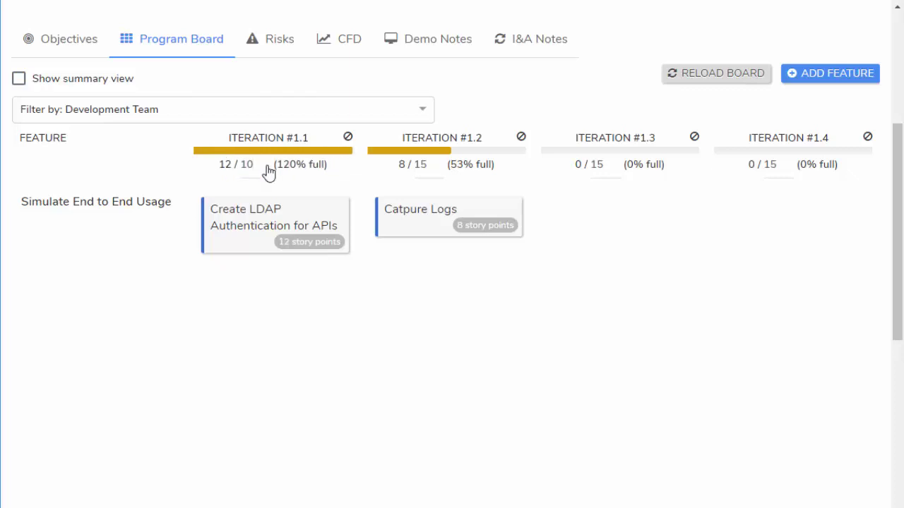
Step: Raise iteration 1.1's capacity to 15 points and show the PI objectives list
left_click(268, 165)
key("BackSpace")
key("BackSpace")
type("15")
left_click(269, 167)
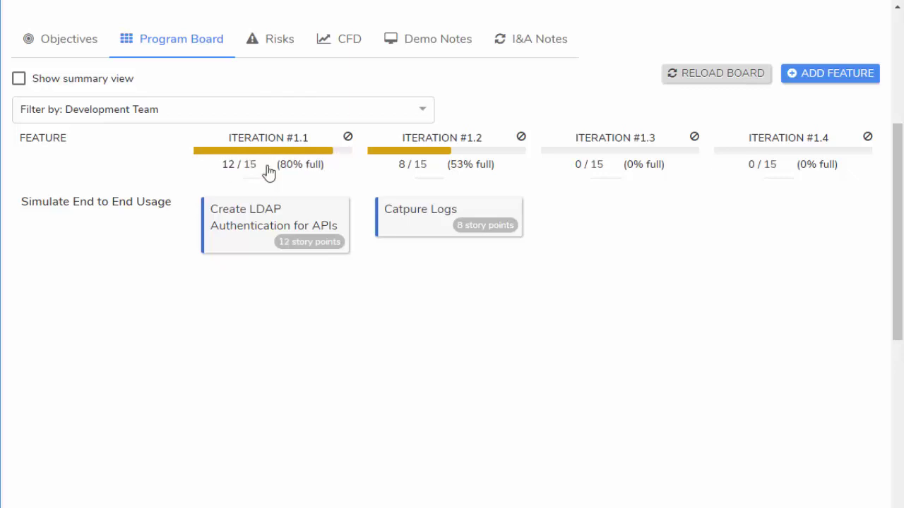
left_click(60, 48)
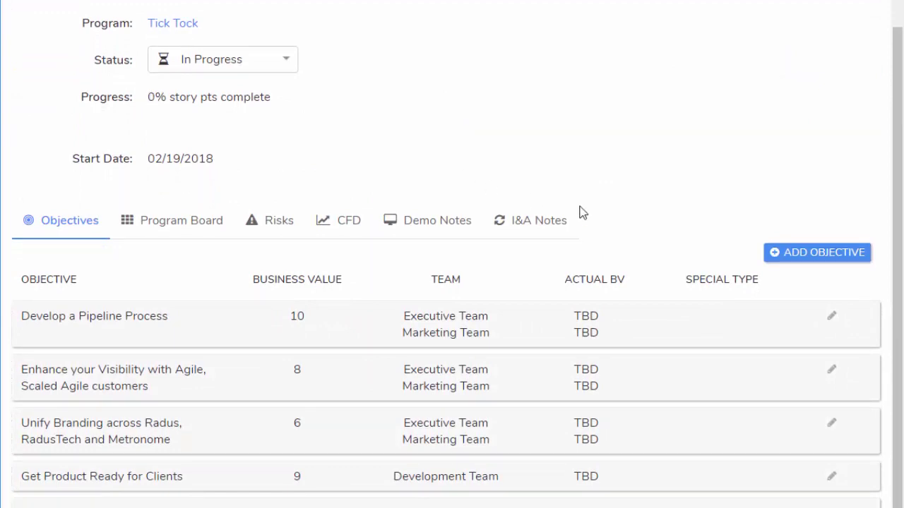
Step: Start a new PI objective of Special Type Stretch, then cancel it without saving
left_click(823, 259)
left_click(425, 134)
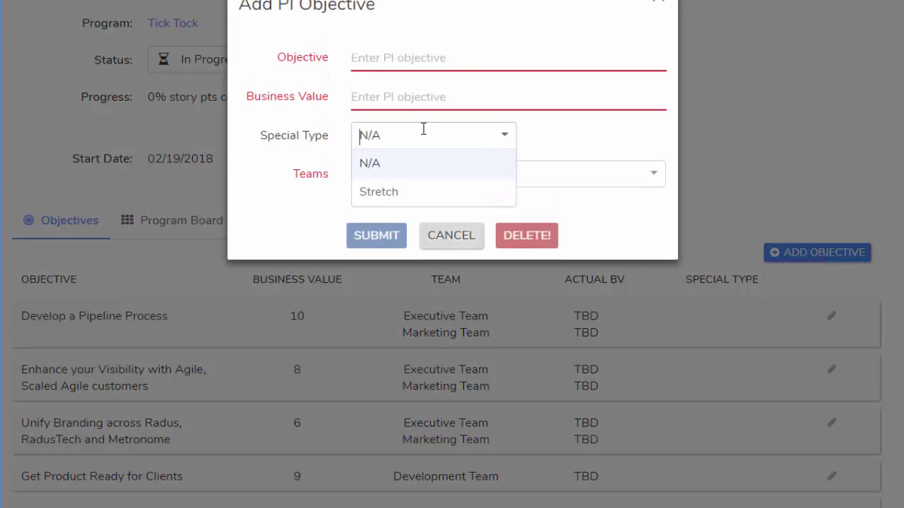
left_click(419, 201)
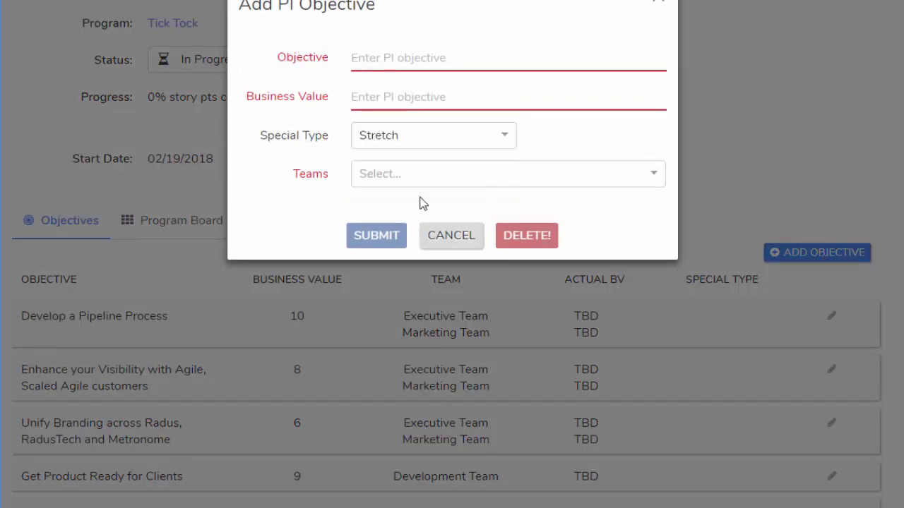
left_click(442, 240)
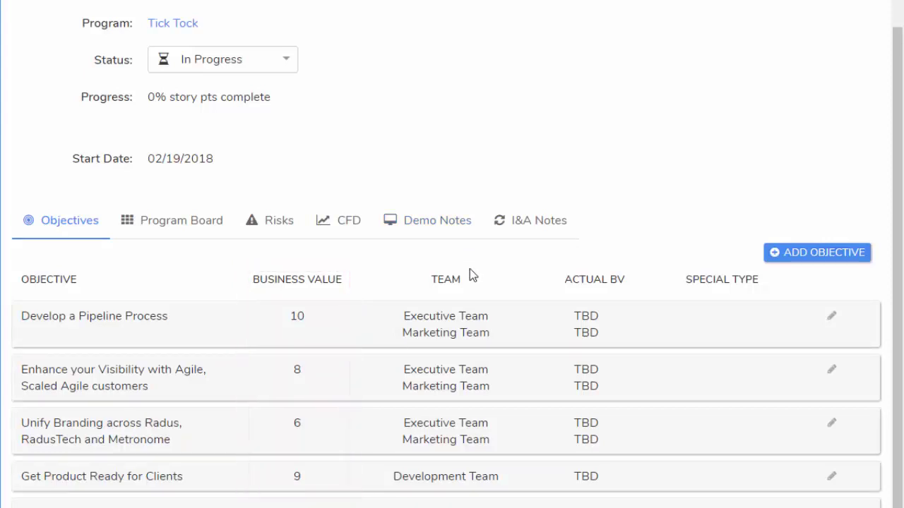
Step: On the risks board, begin a new risk named 'Infrastructure setup' with status Owned
left_click(252, 231)
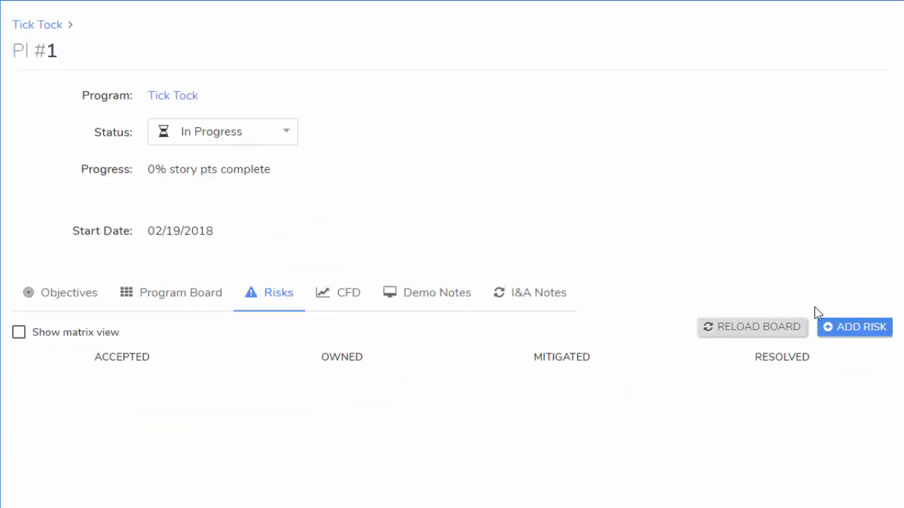
left_click(852, 327)
type("Infras")
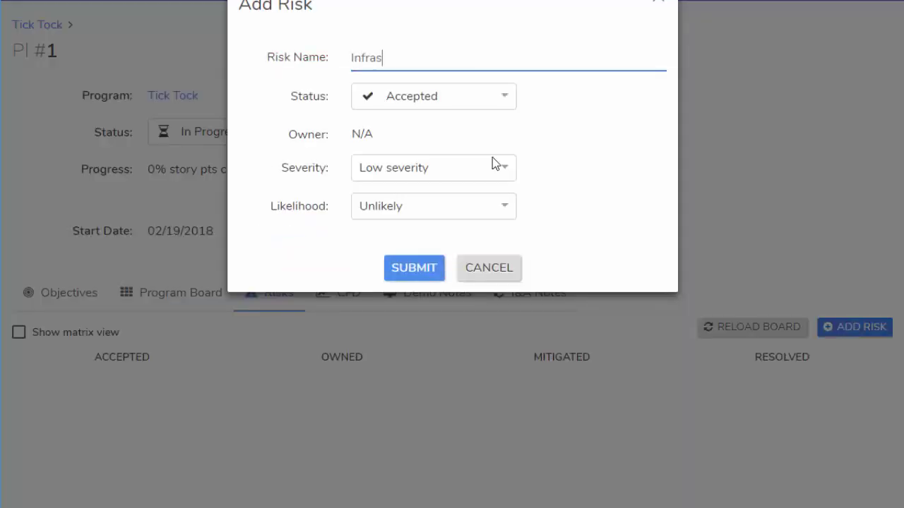
type("tructure setup")
left_click(426, 99)
left_click(424, 151)
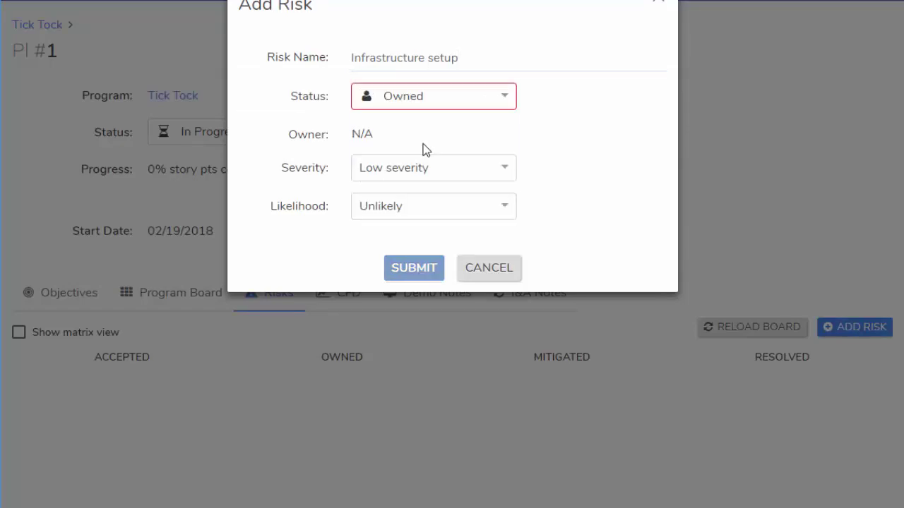
Step: Assign an owner, set severity Medium and likelihood Very likely, submit, and show the matrix view
left_click(389, 140)
type("sta")
left_click(394, 159)
left_click(396, 172)
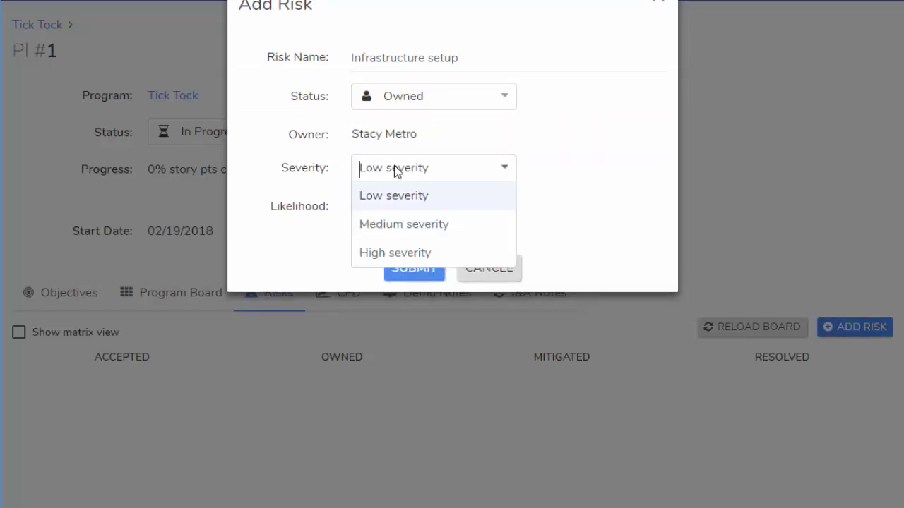
left_click(398, 223)
left_click(397, 207)
left_click(398, 289)
left_click(415, 269)
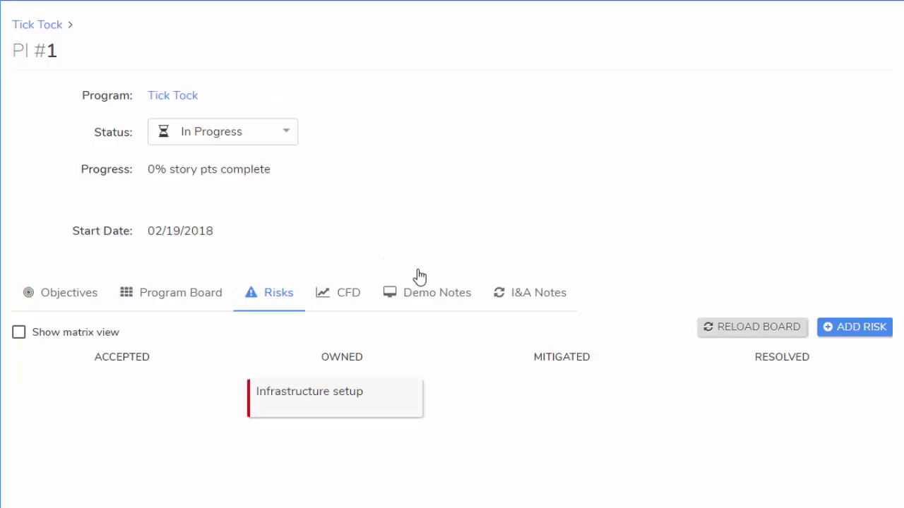
left_click(73, 332)
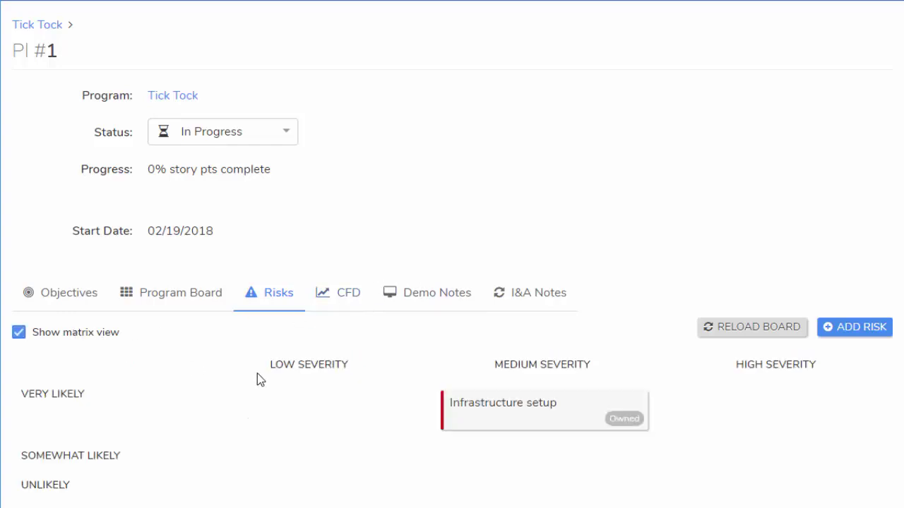
Step: Return to the program board in summary view showing the LDAP–Automated Testing dependency
left_click(176, 303)
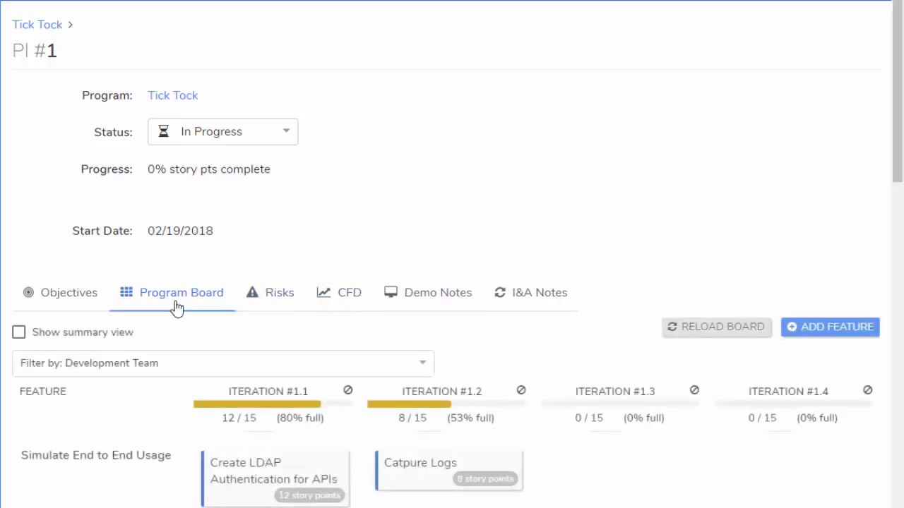
left_click(117, 334)
scroll(117, 335, "down", 3)
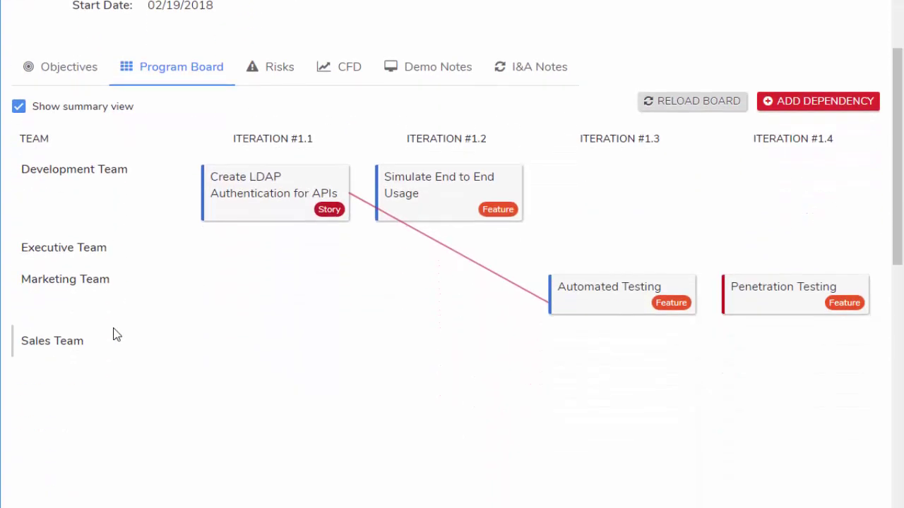